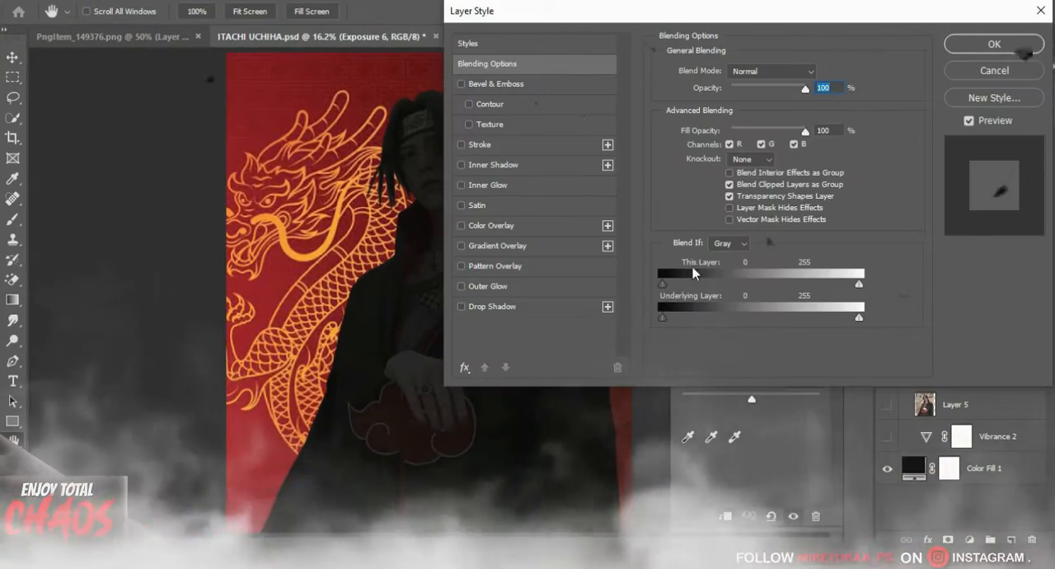
- Split the Blend If slider off the brightest tones, add a Vibrance layer and set Exposure 6 to -3.88
left_click_drag(857, 314, 816, 318)
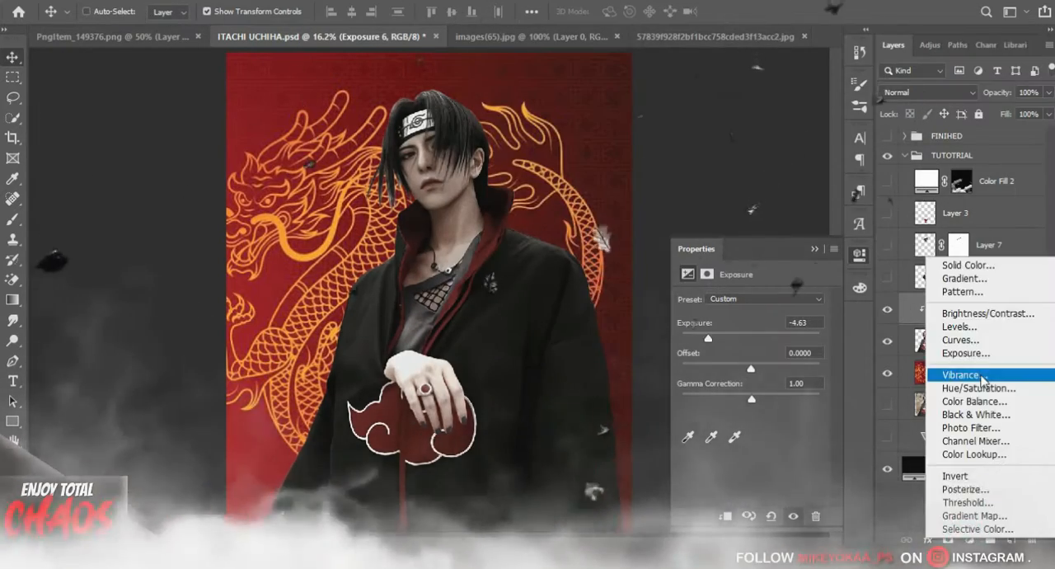
left_click(983, 378)
left_click(974, 341)
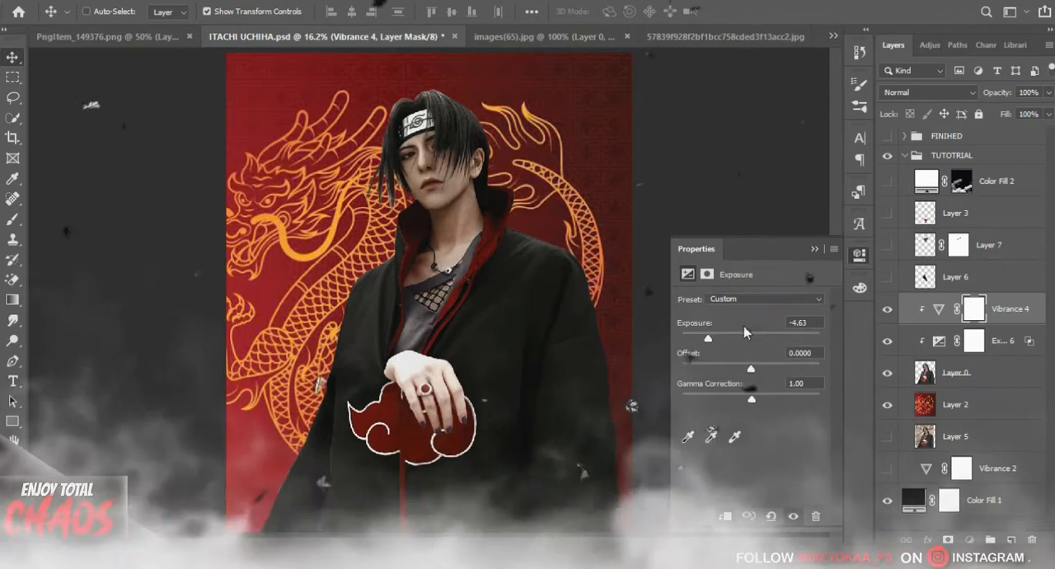
left_click_drag(707, 338, 710, 338)
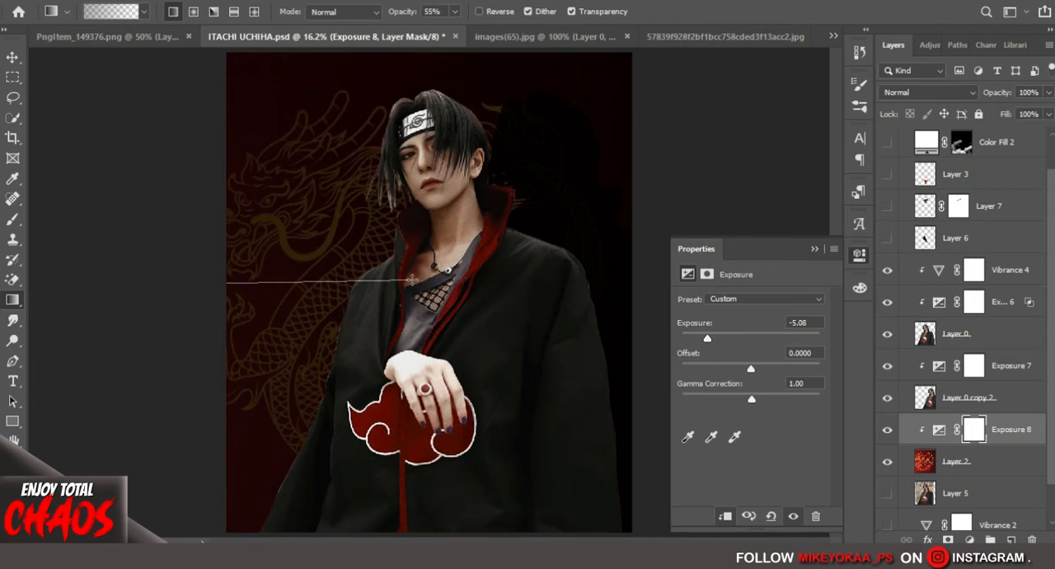
- Mask the darkening off the left background with gradients and deepen the exposure adjustment
left_click_drag(138, 309, 297, 297)
left_click_drag(181, 116, 355, 118)
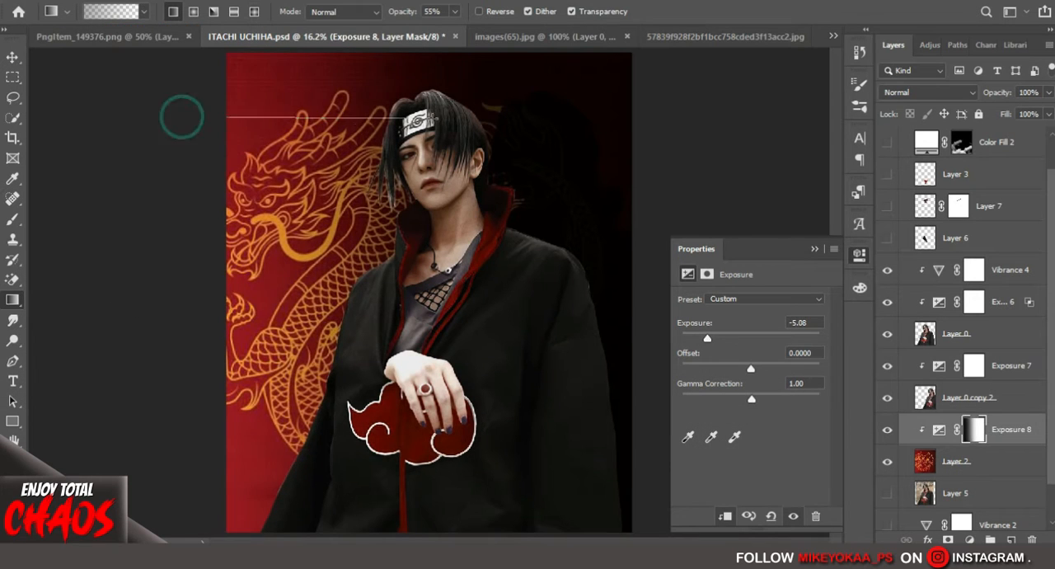
left_click_drag(708, 338, 703, 338)
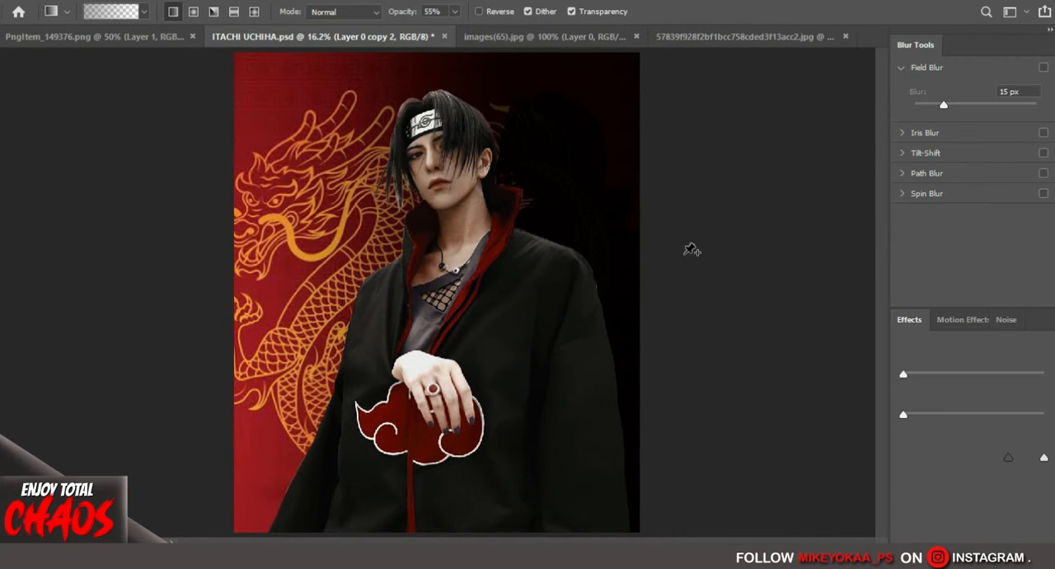
- Apply a Field Blur to the duplicated portrait layer and raise vibrance on the new adjustment
left_click(435, 292)
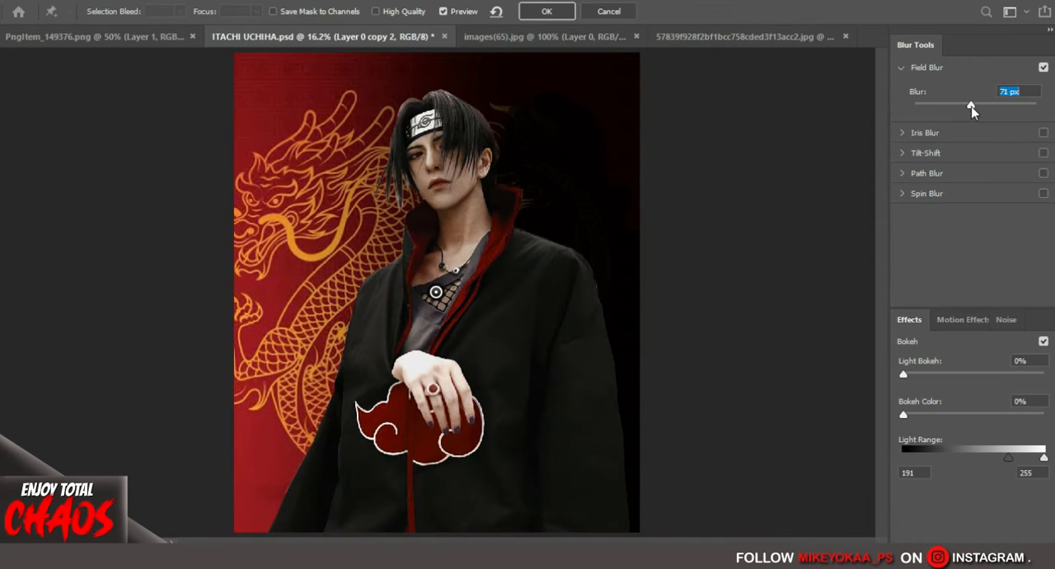
left_click(541, 11)
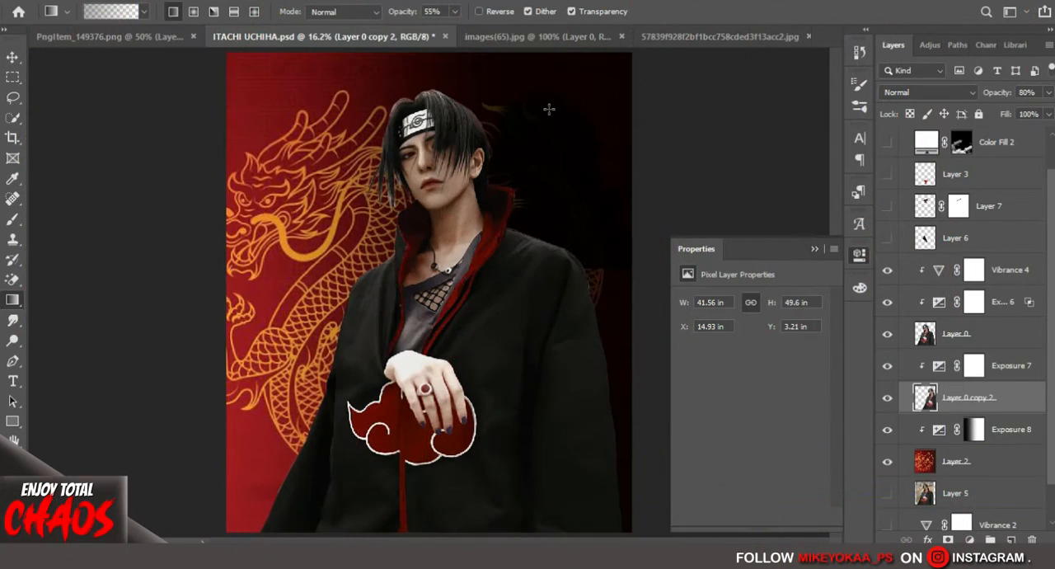
left_click_drag(750, 316, 774, 318)
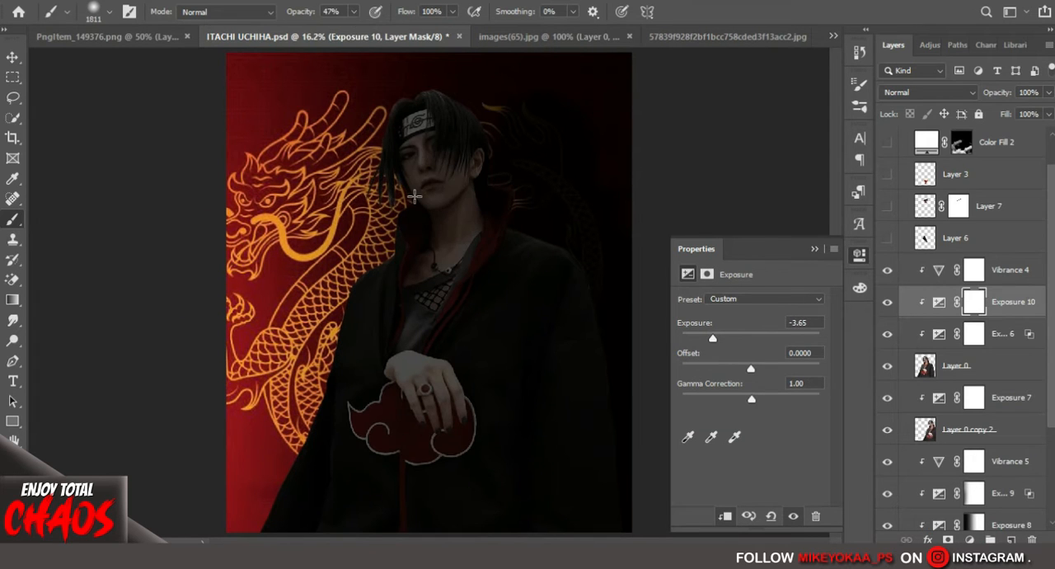
- Paint the Exposure 10 mask so the face, neck and hand stay bright
mouse_move(381, 188)
left_mouse_down()
mouse_move(428, 206)
mouse_move(428, 272)
mouse_move(334, 320)
left_mouse_up()
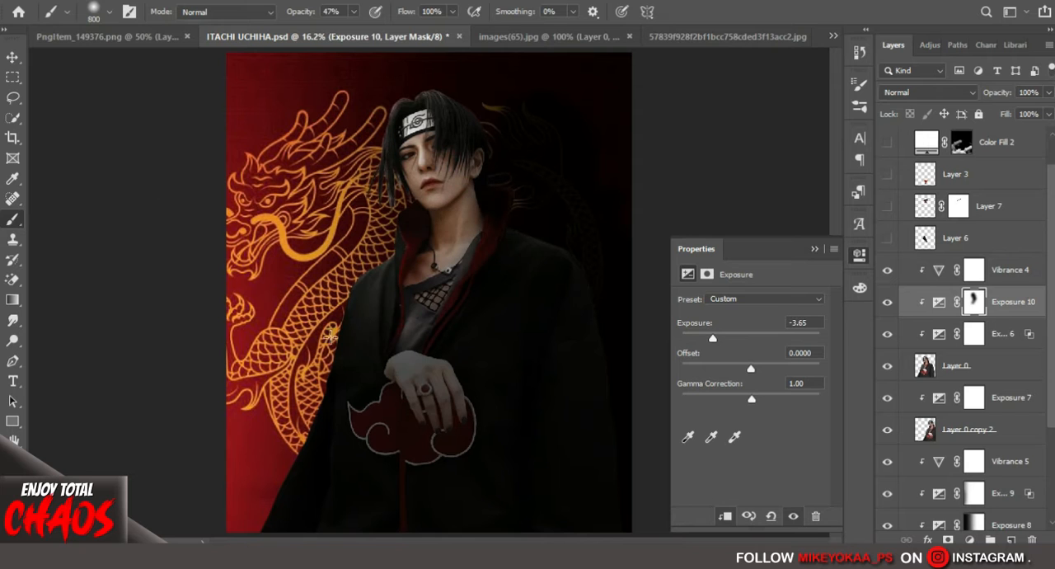
left_click_drag(419, 397, 406, 332)
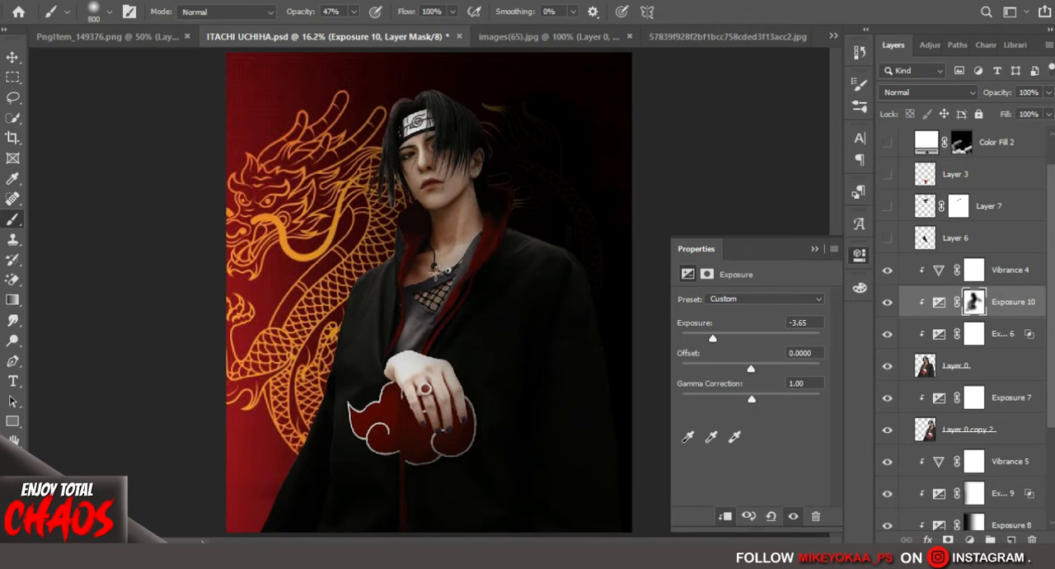
key("z")
key("ctrl+plus")
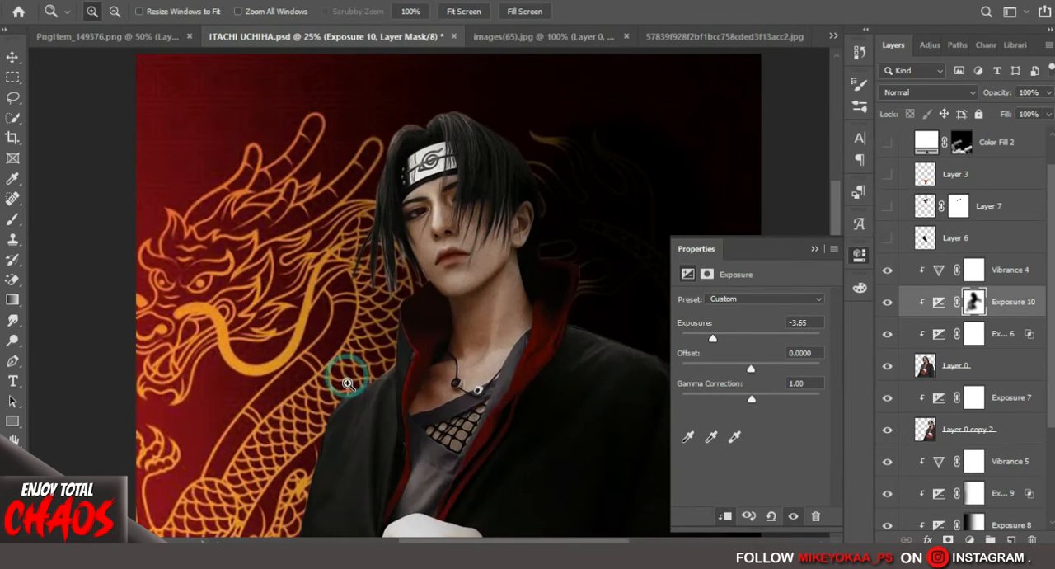
key("ctrl+minus")
- Add Exposure 11 and limit its darkening to brighter underlying areas via Blend If
left_click(949, 538)
left_click(964, 355)
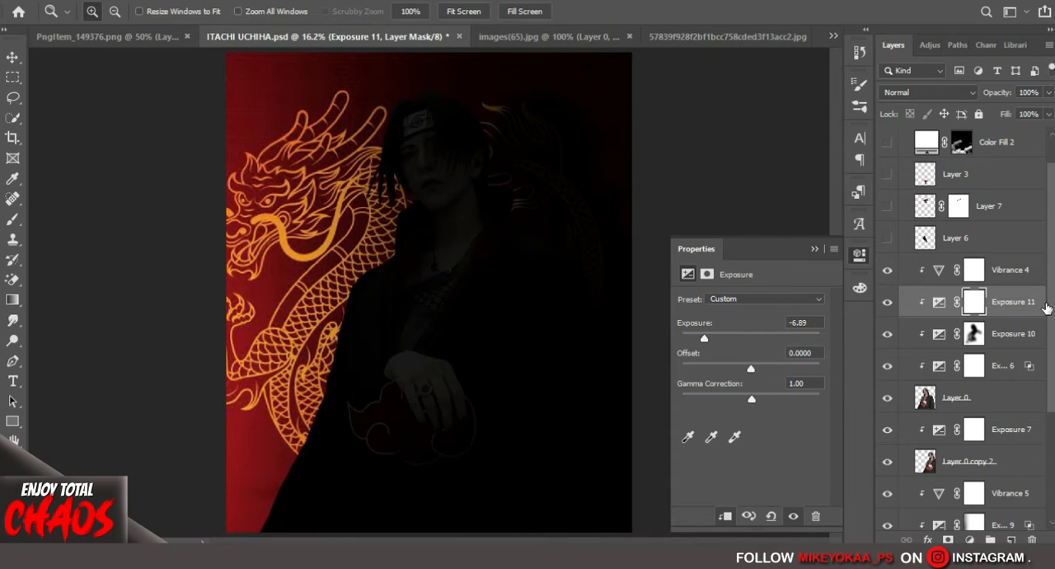
double_click(981, 313)
left_click_drag(662, 318, 750, 318)
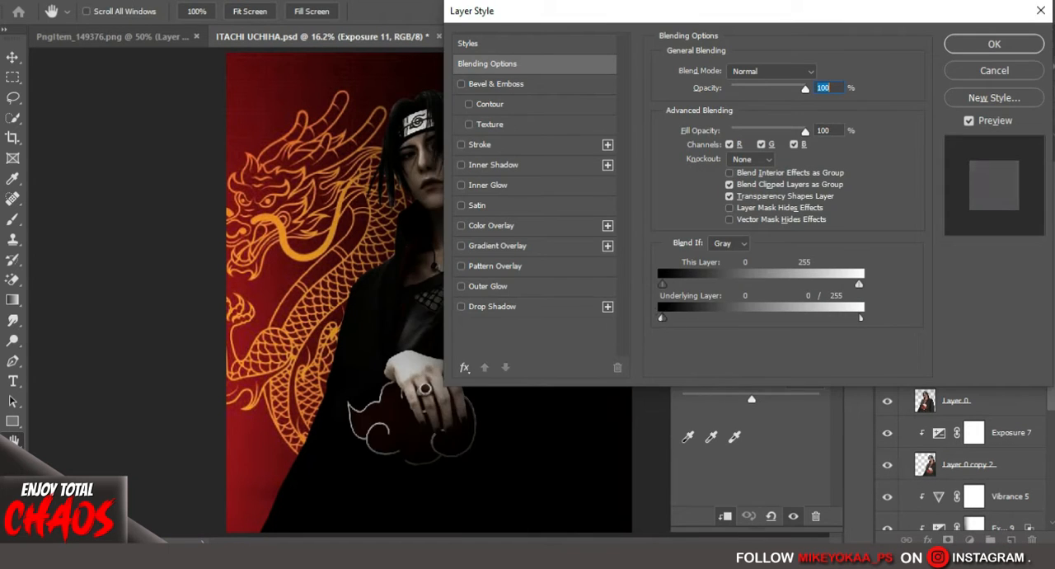
- Confirm the blending, reveal the crow layer and pick a soft round brush for the Exposure 10 mask
left_click(994, 43)
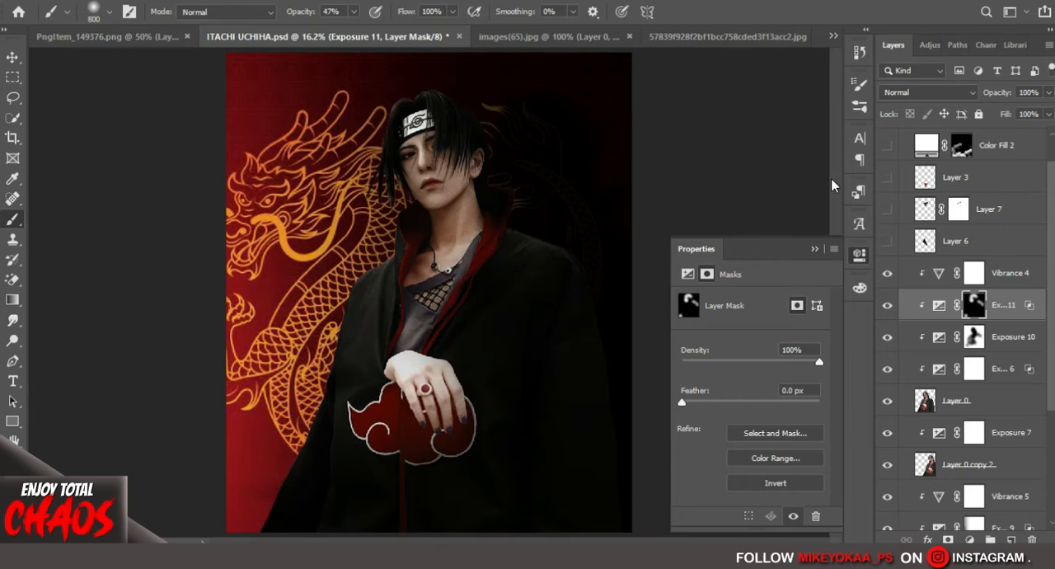
left_click(888, 241)
left_click(999, 341)
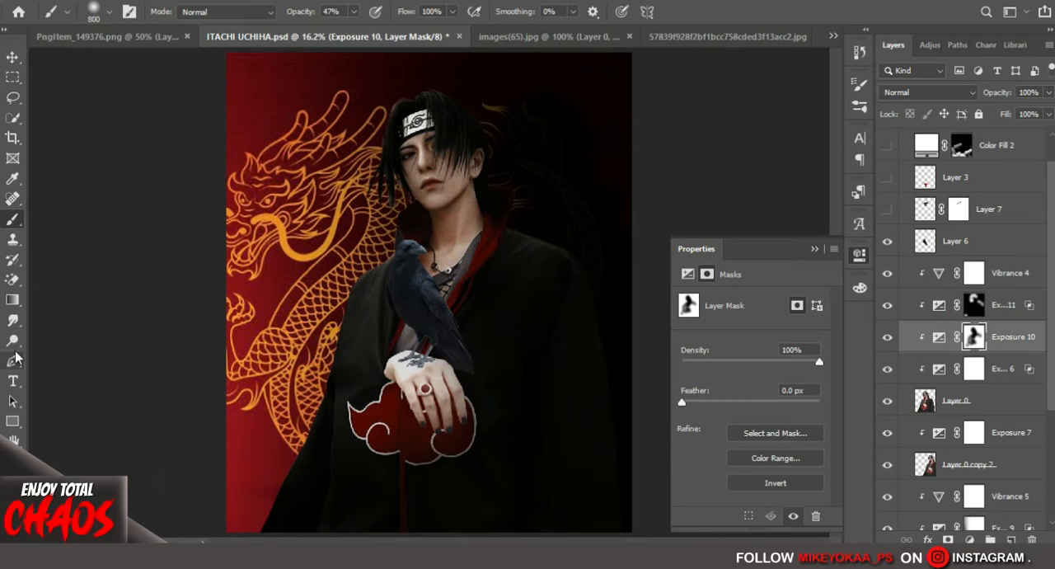
scroll(429, 289, "up", 3)
right_click(413, 313)
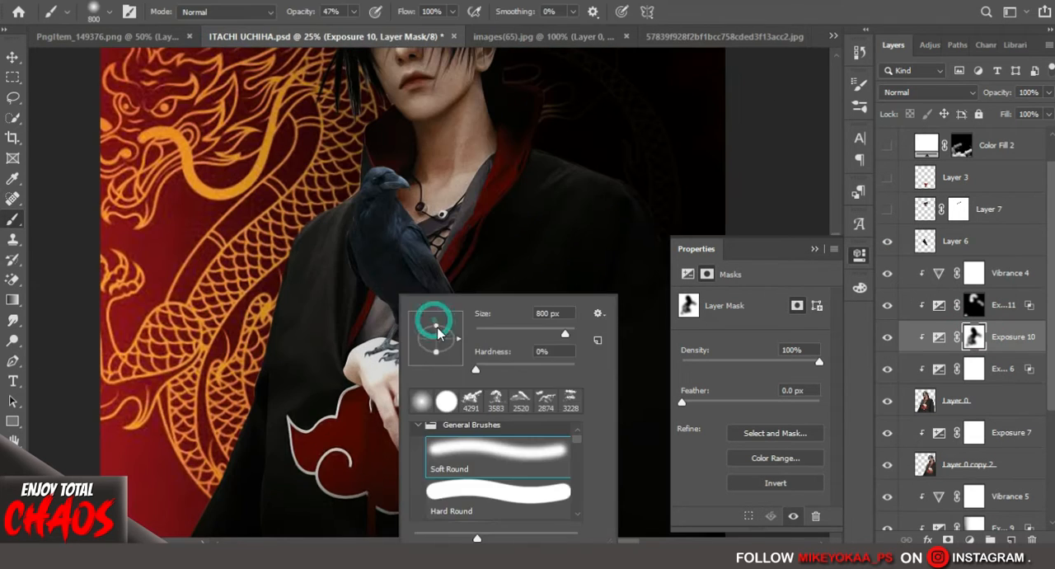
left_click(428, 329)
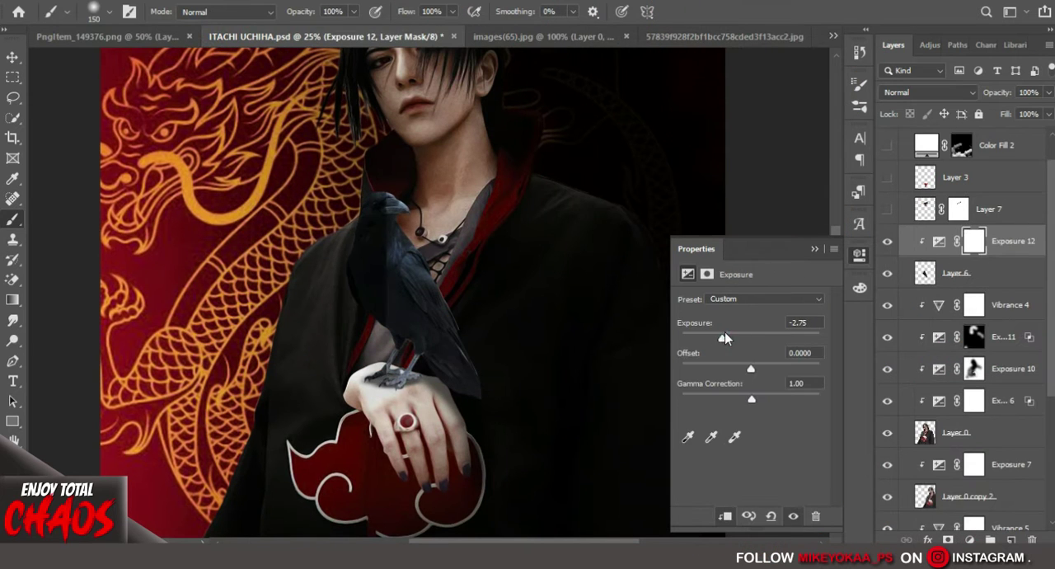
- Set Exposure 12 to -3.43, adjust its blending and add a clipped Vibrance layer
left_click_drag(725, 338, 715, 338)
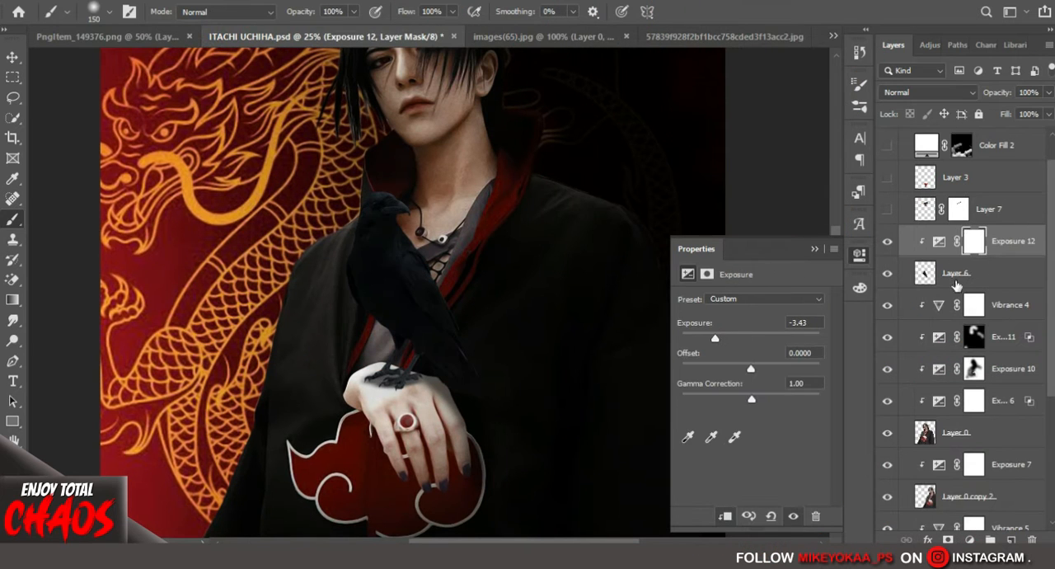
double_click(1044, 244)
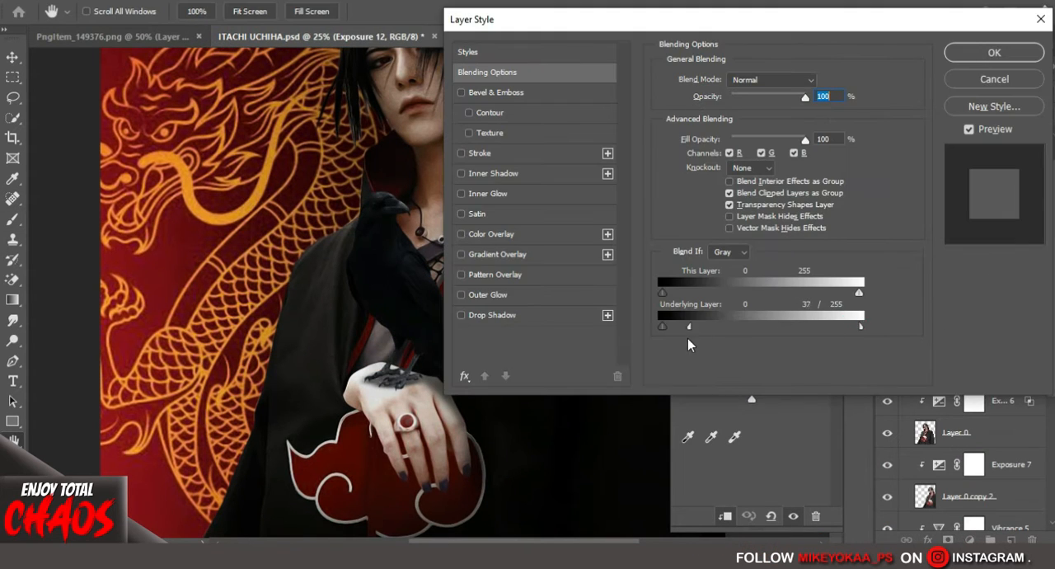
key("Return")
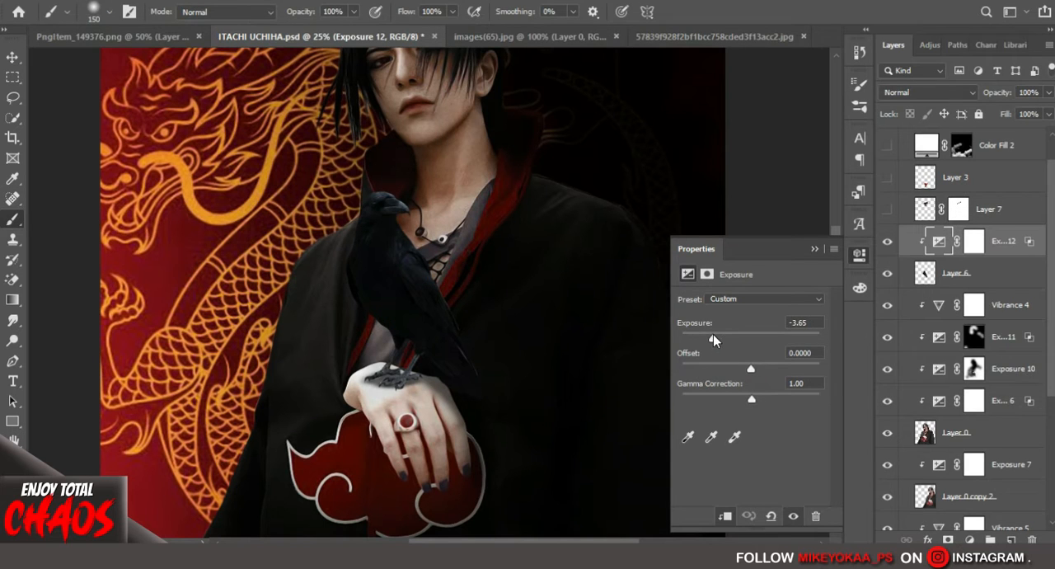
left_click(948, 539)
left_click(968, 371)
left_click(728, 516)
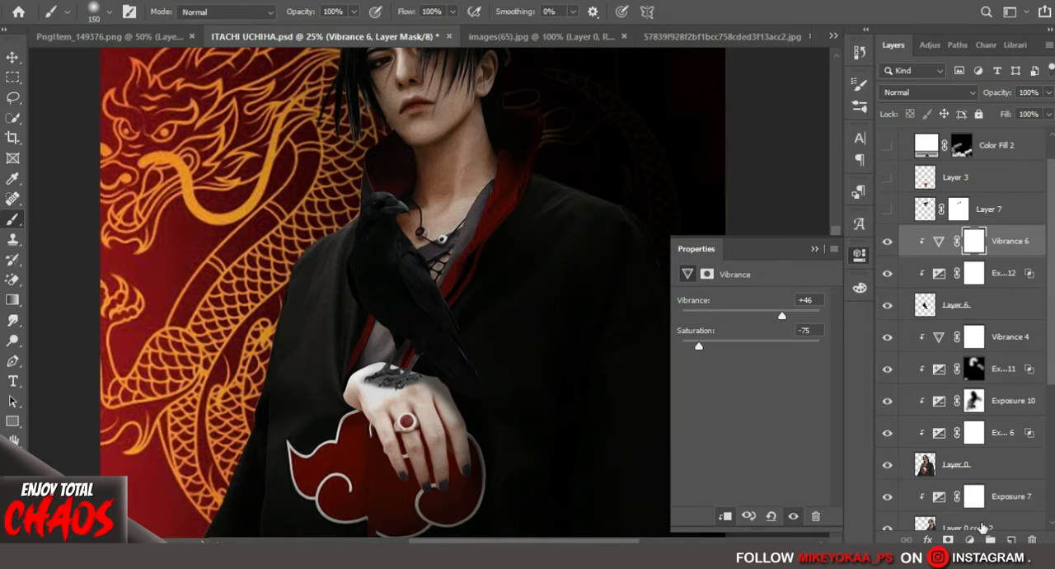
- Add an Exposure adjustment for the crow and darken it to -2.82
left_click(948, 539)
left_click(968, 346)
left_click_drag(750, 339, 729, 338)
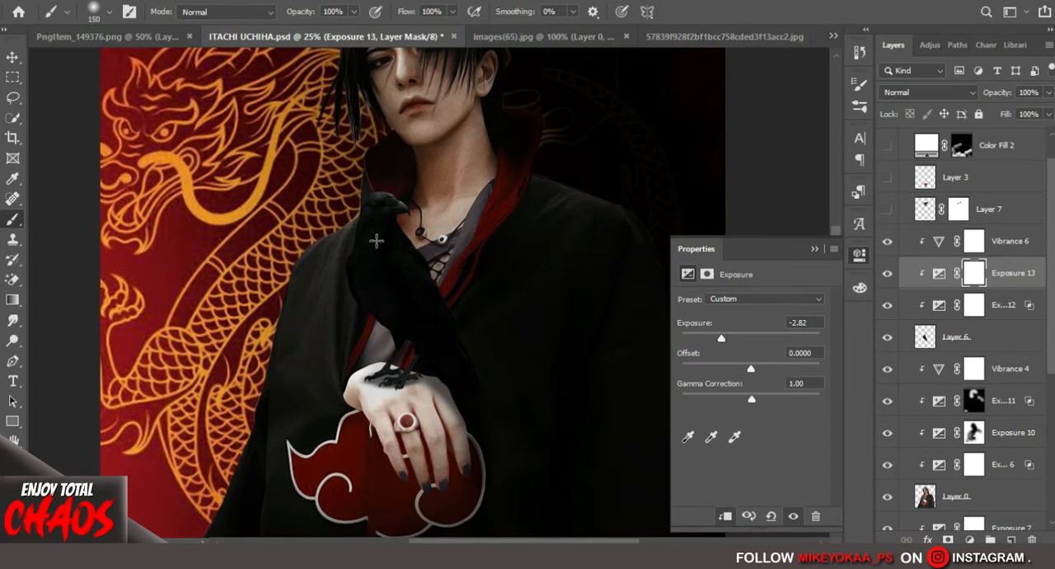
key("ctrl+0")
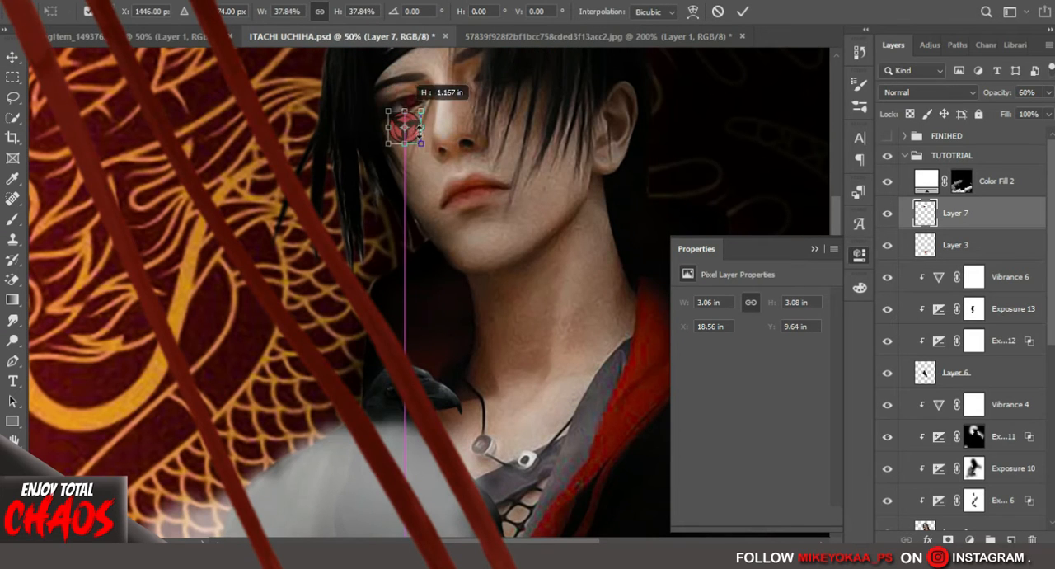
- Move and enlarge the Sharingan over the iris and commit the transform
left_click_drag(420, 110, 408, 101)
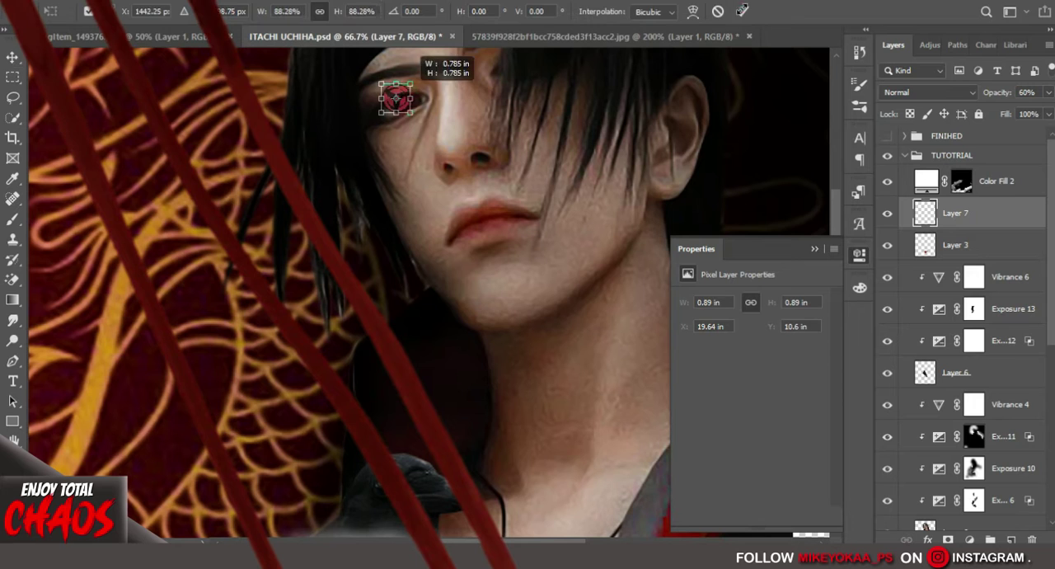
left_click_drag(410, 108, 412, 111)
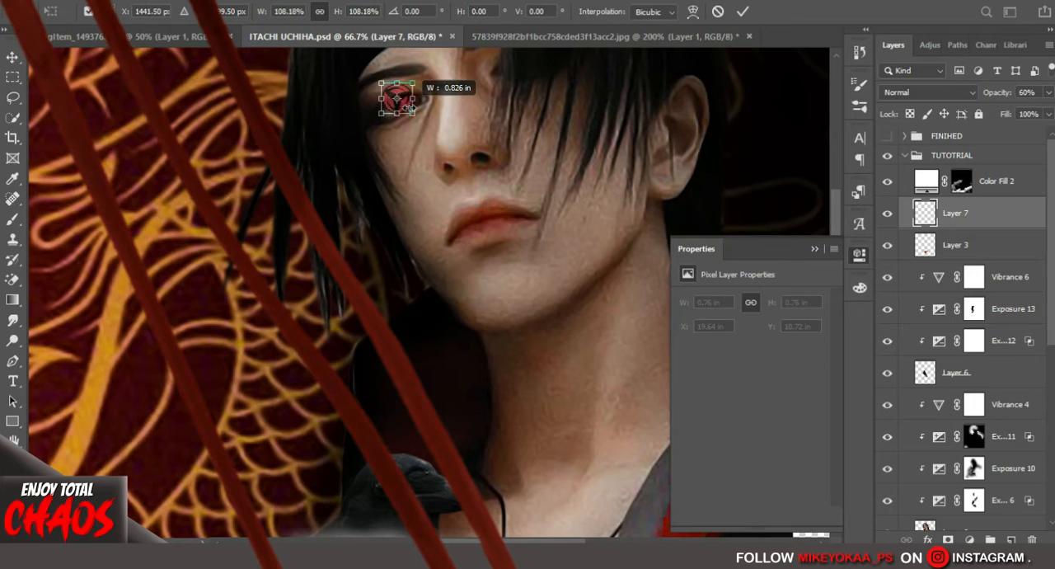
key("Return")
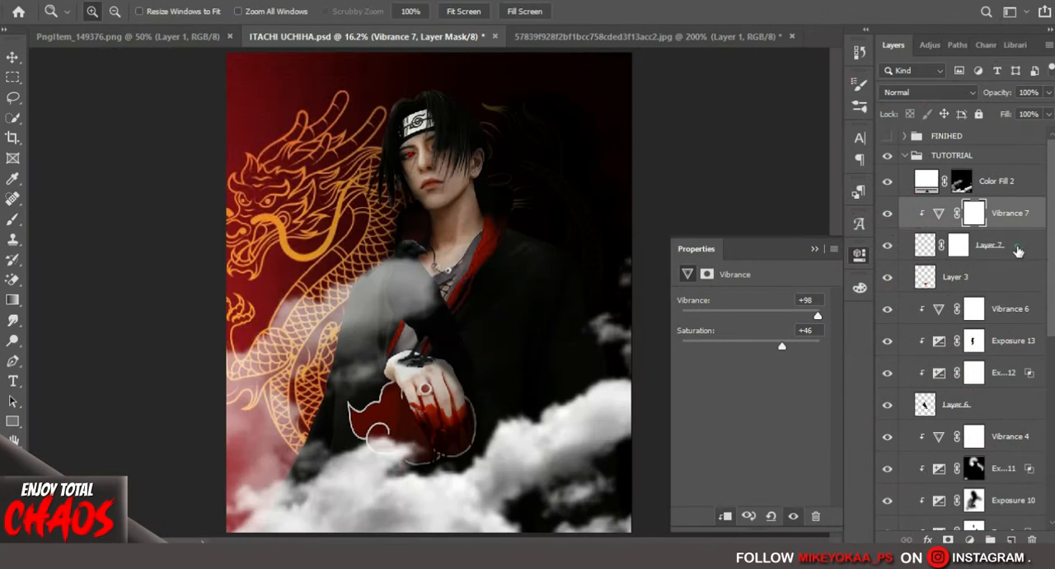
- Paint white on the red fill's mask over the eyes and ring with an adjusted soft brush
left_click(12, 219)
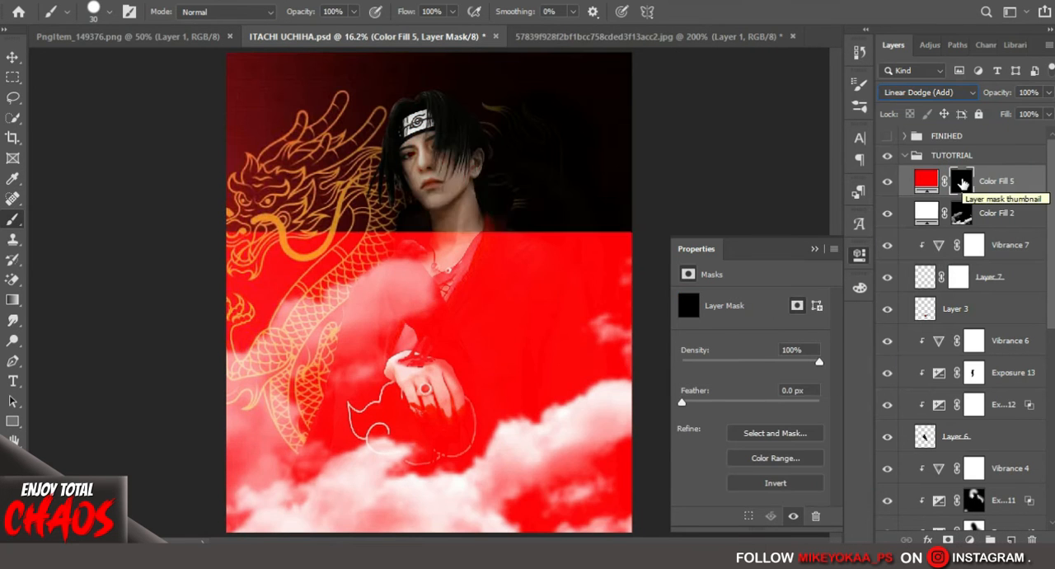
left_click(433, 147)
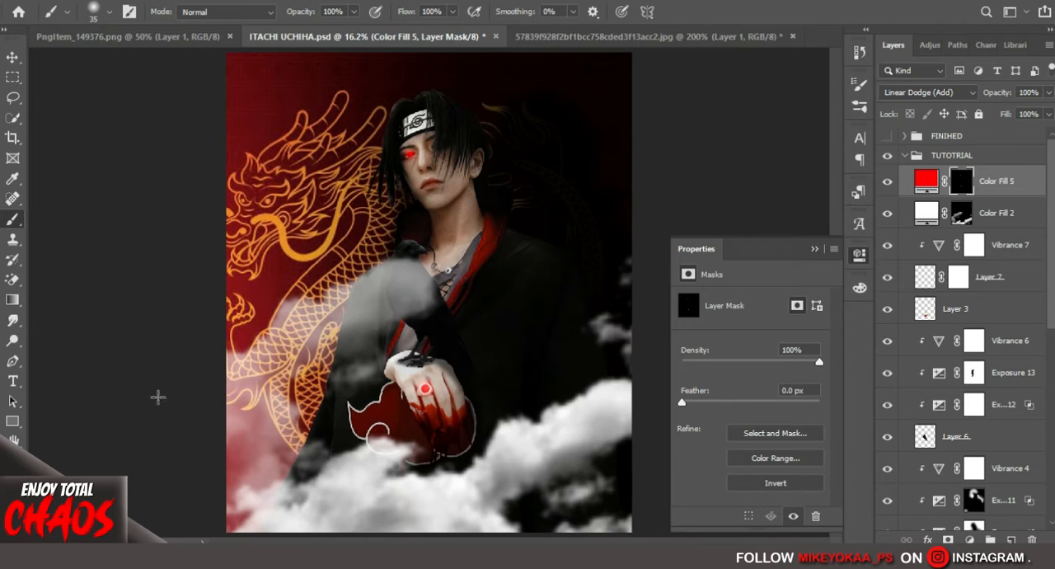
right_click(438, 142)
key("Return")
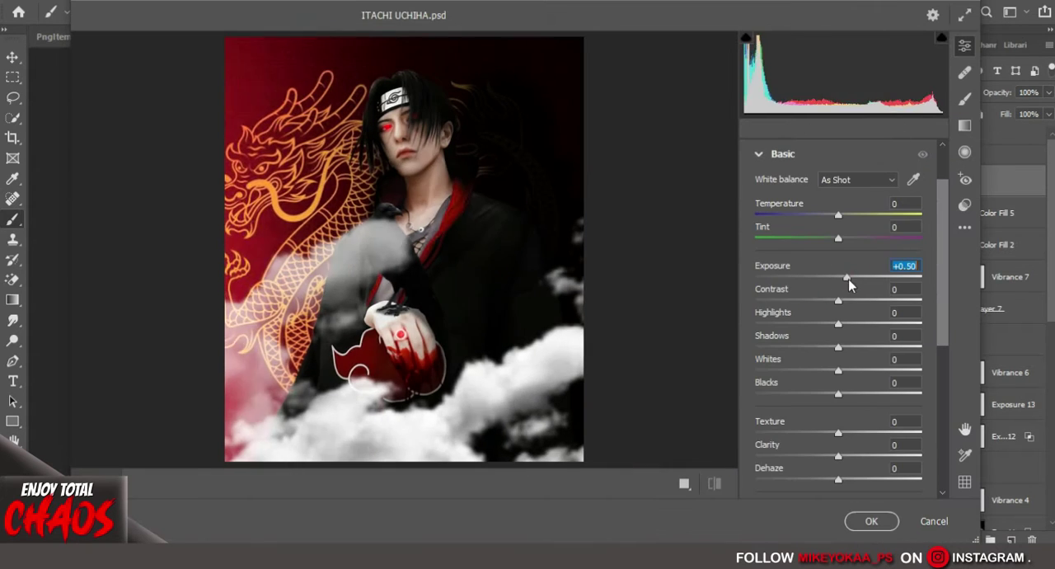
- In Camera Raw raise contrast slightly, nudge shadows darker and apply the reddish grade
left_click_drag(838, 301, 844, 300)
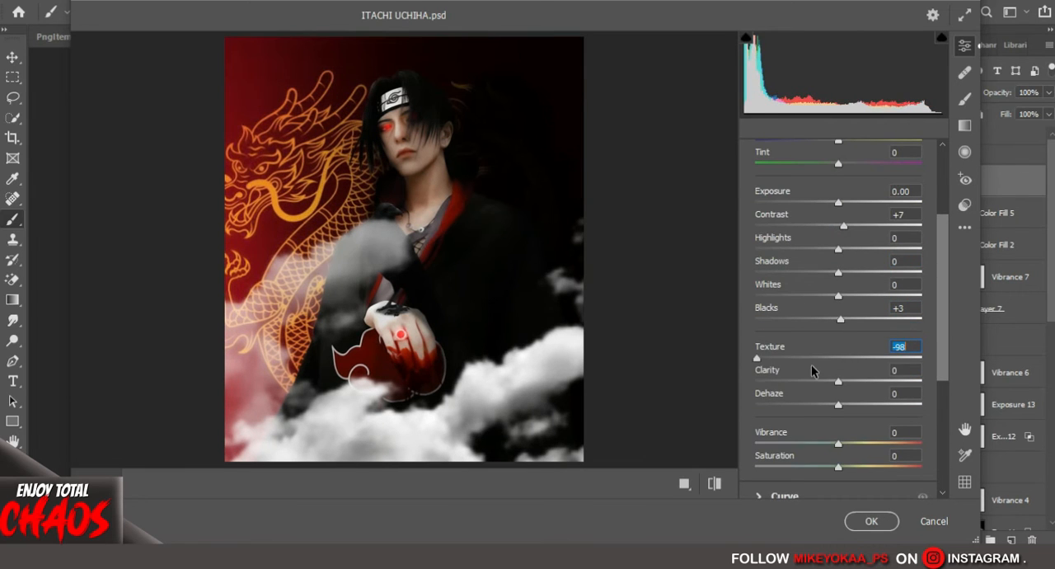
scroll(812, 371, "down", 5)
scroll(813, 370, "down", 5)
scroll(813, 370, "down", 5)
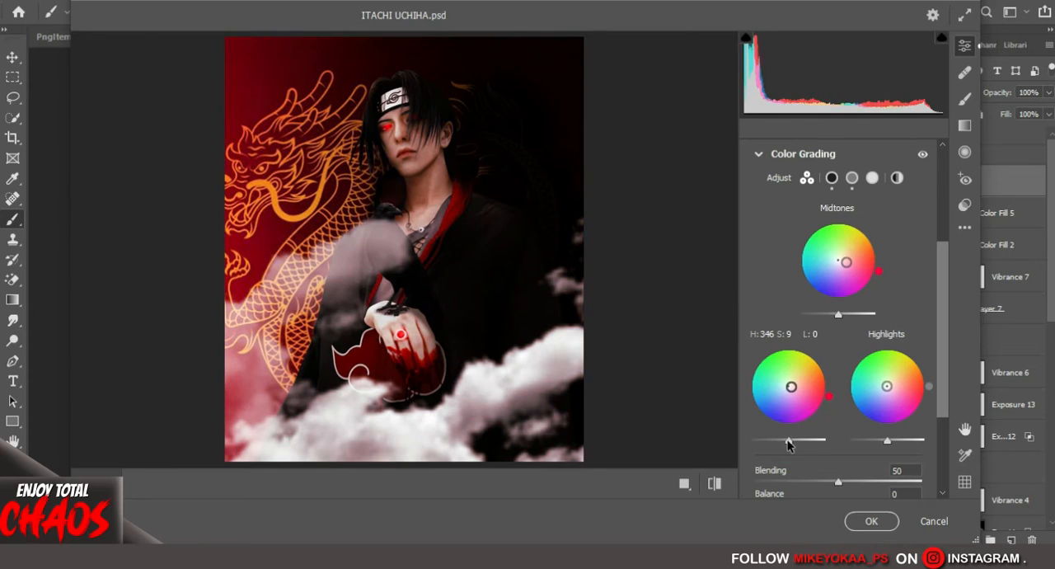
left_click_drag(789, 442, 787, 442)
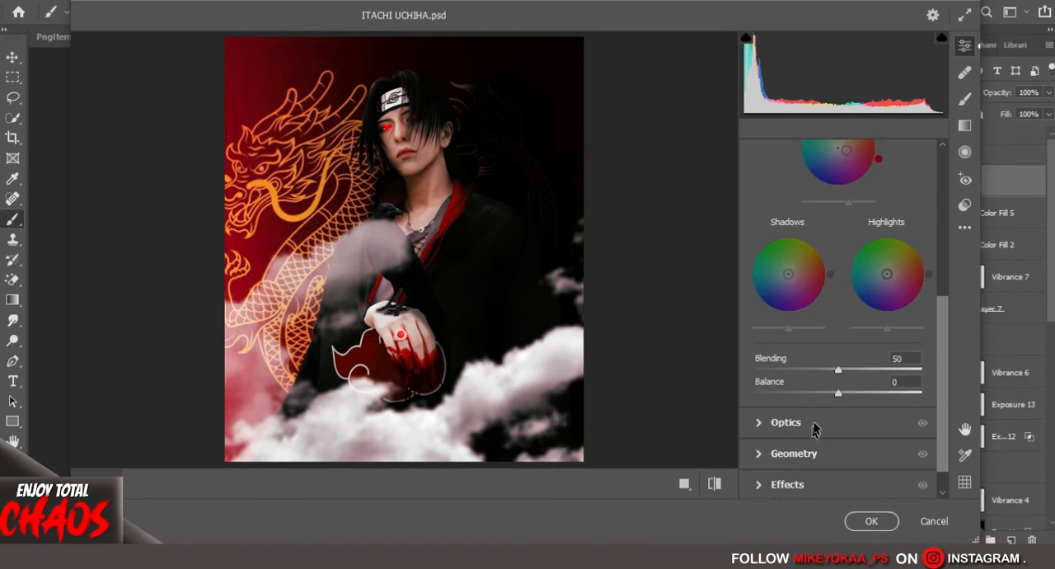
left_click(872, 521)
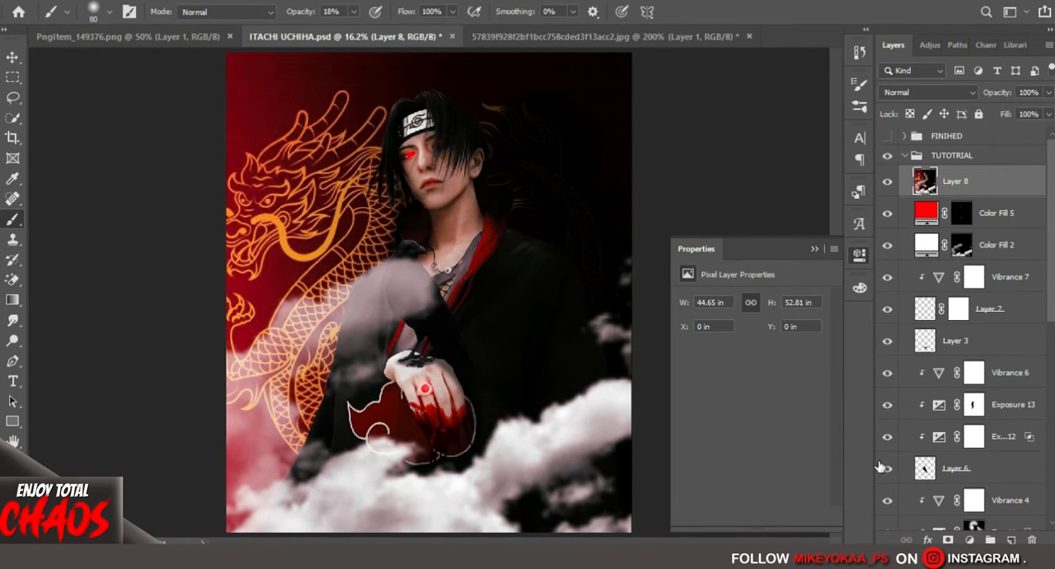
- Duplicate Layer 8 and add a canvas-wide Spin Blur weakened to about 4°
key("ctrl+j")
left_click(272, 147)
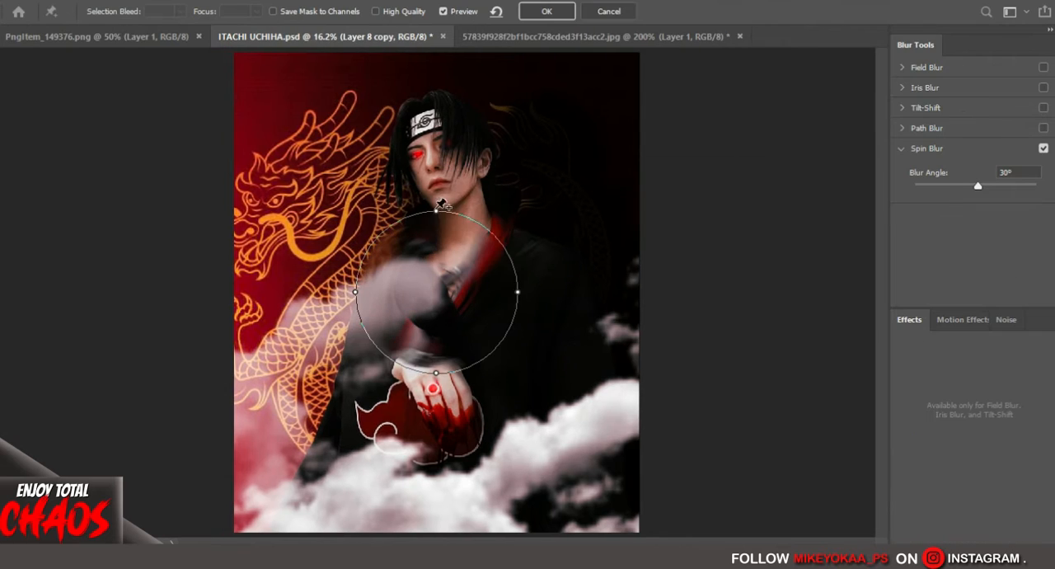
left_click_drag(441, 204, 677, 103)
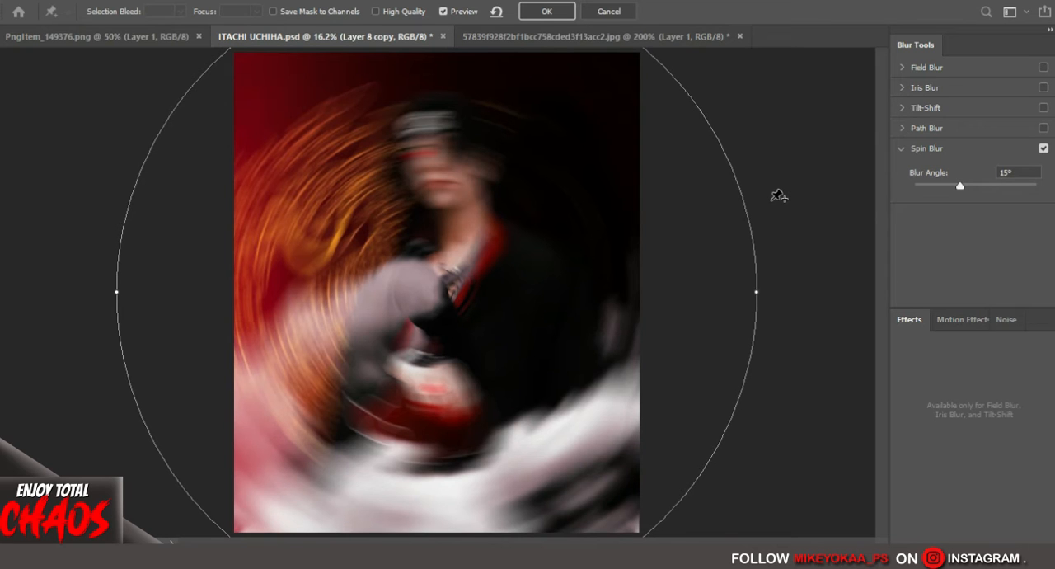
left_click_drag(756, 290, 808, 290)
type("4")
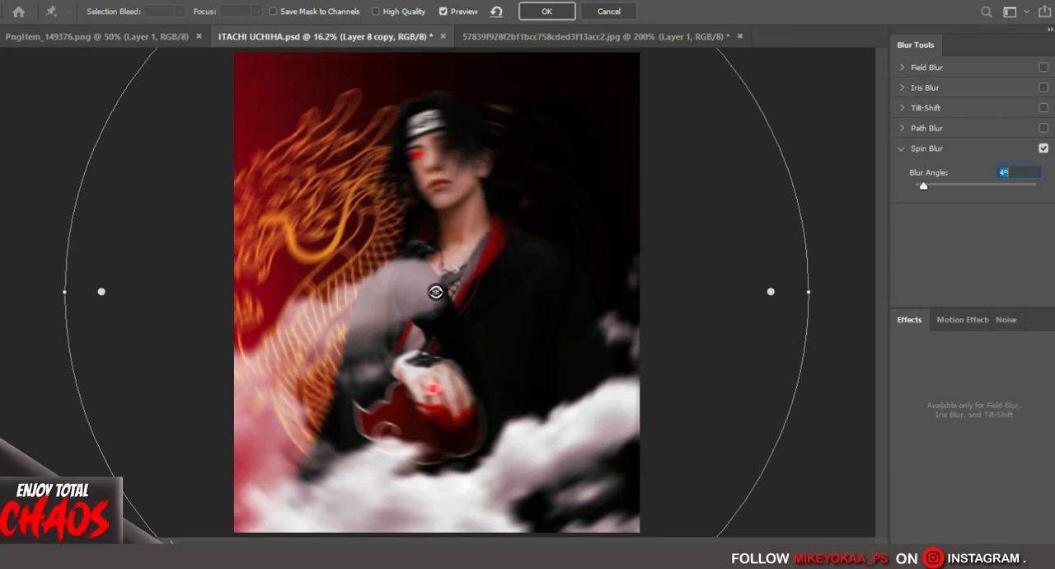
- Centre the spin blur on the face, widen it beyond the canvas and apply it
left_click_drag(436, 291, 438, 167)
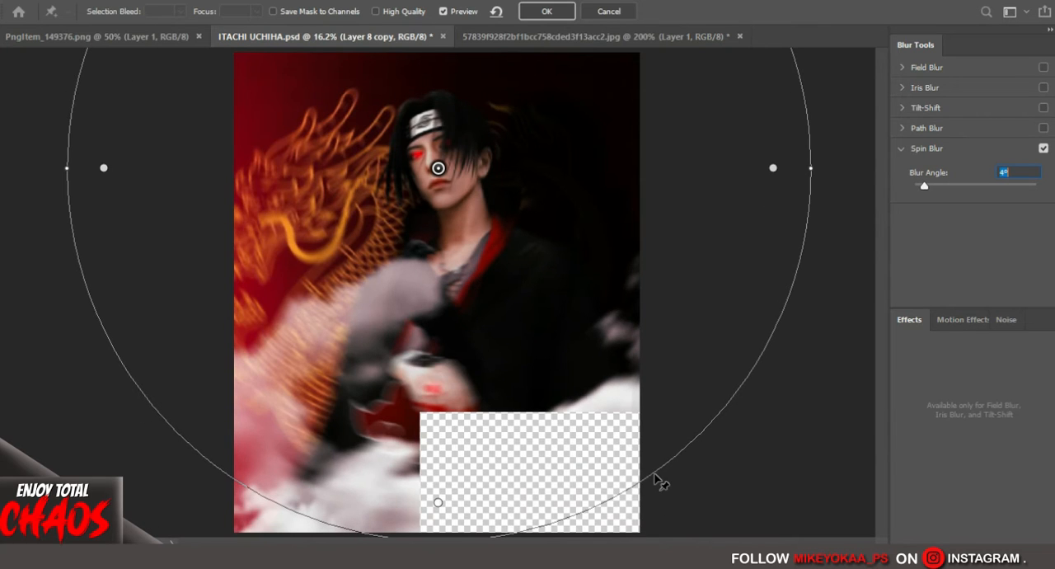
left_click_drag(813, 173, 845, 288)
left_click(560, 12)
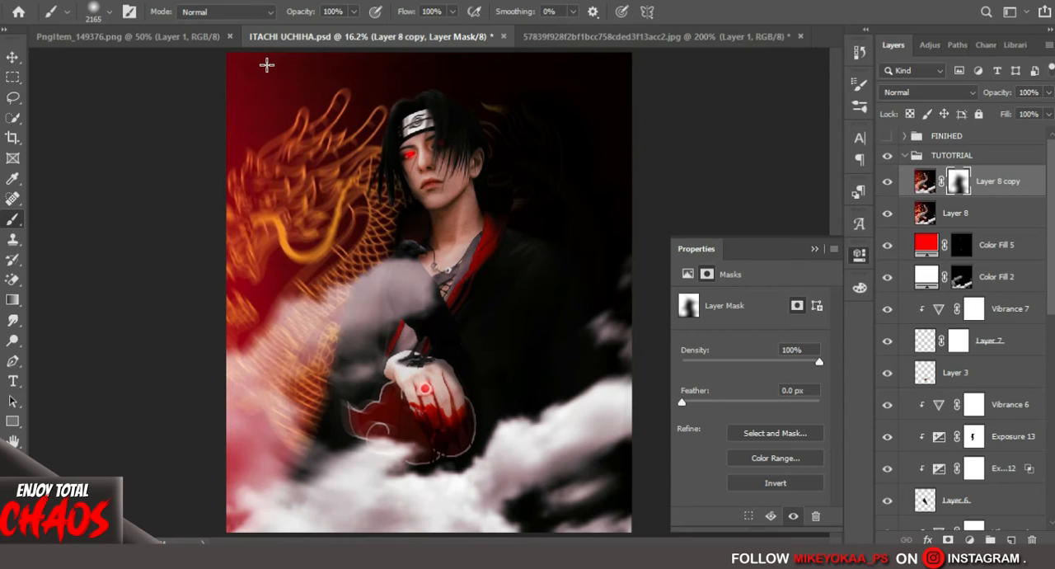
- Position the screen-blended flare over the headband and push Color Balance midtones +24 toward red
left_click(900, 136)
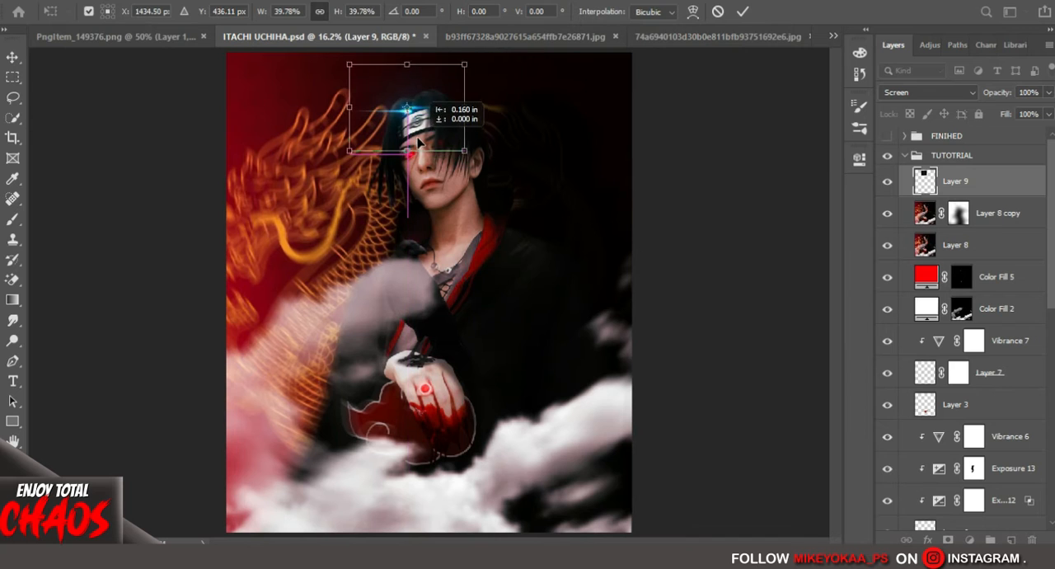
left_click_drag(417, 142, 404, 157)
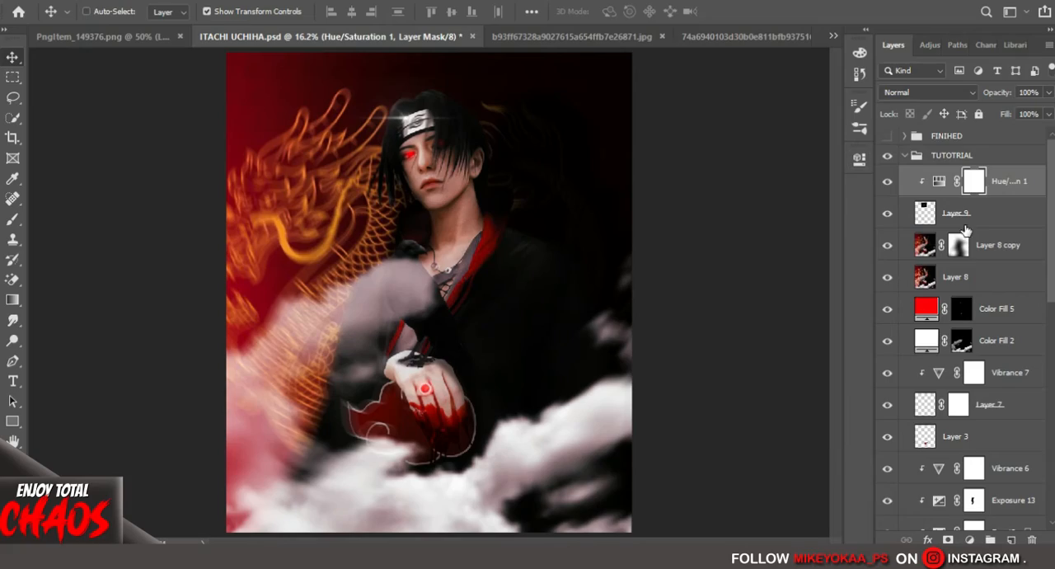
left_click_drag(730, 235, 742, 235)
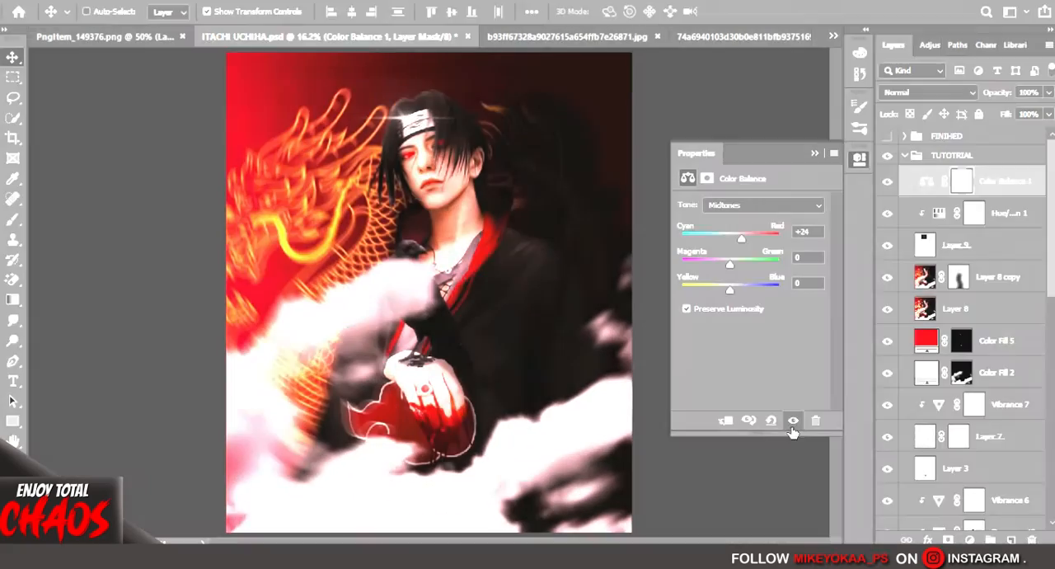